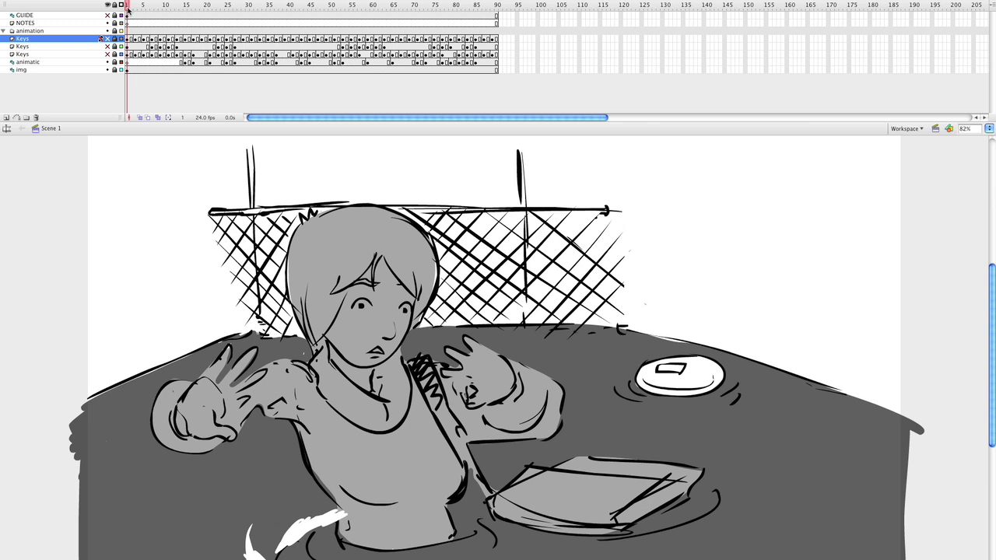
Step: Play back the storyboard animatic and the rough key-frame animation of the girl standing in the water
key(Return)
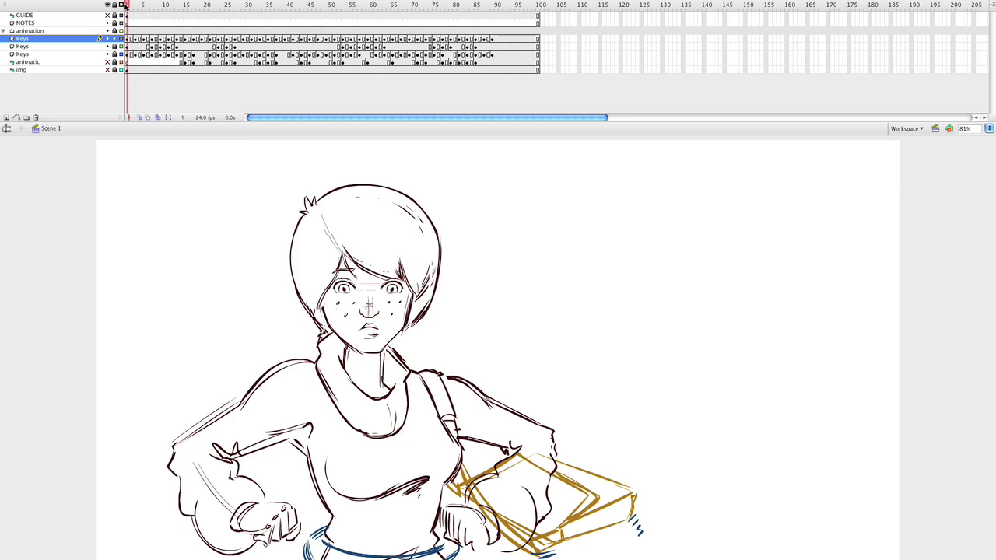
key(Return)
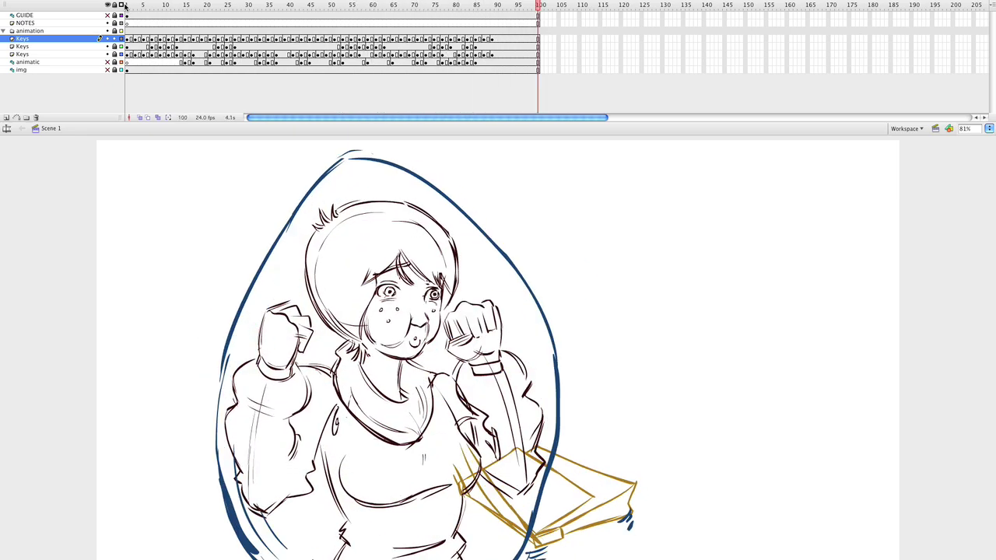
key(Return)
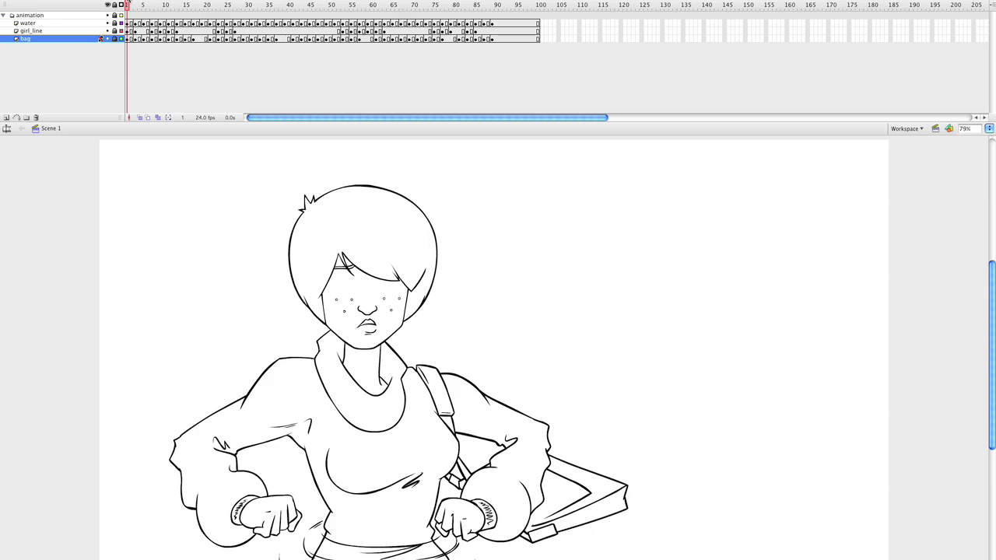
Step: Play back the clean line animation of the girl and bag, including the version with eyes and rain
key(Return)
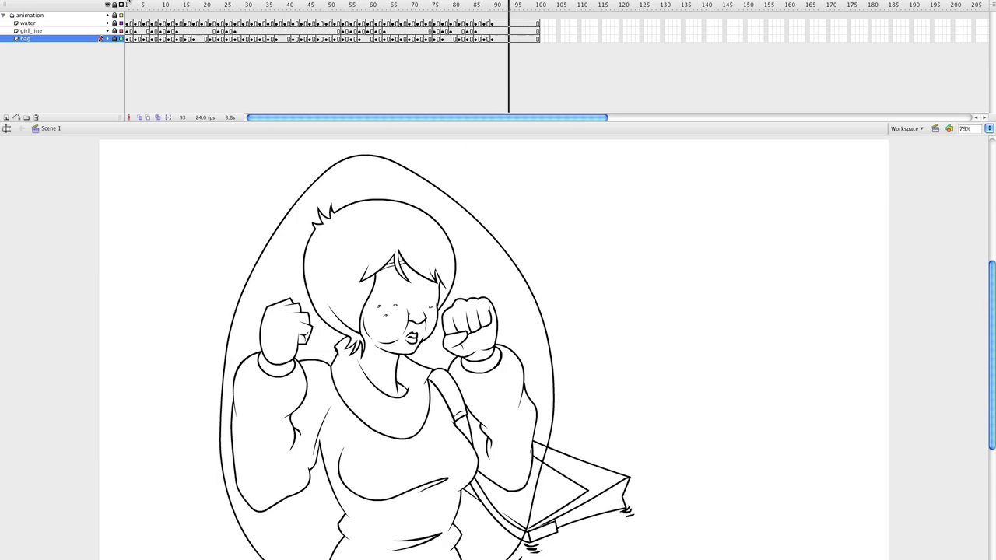
key(Return)
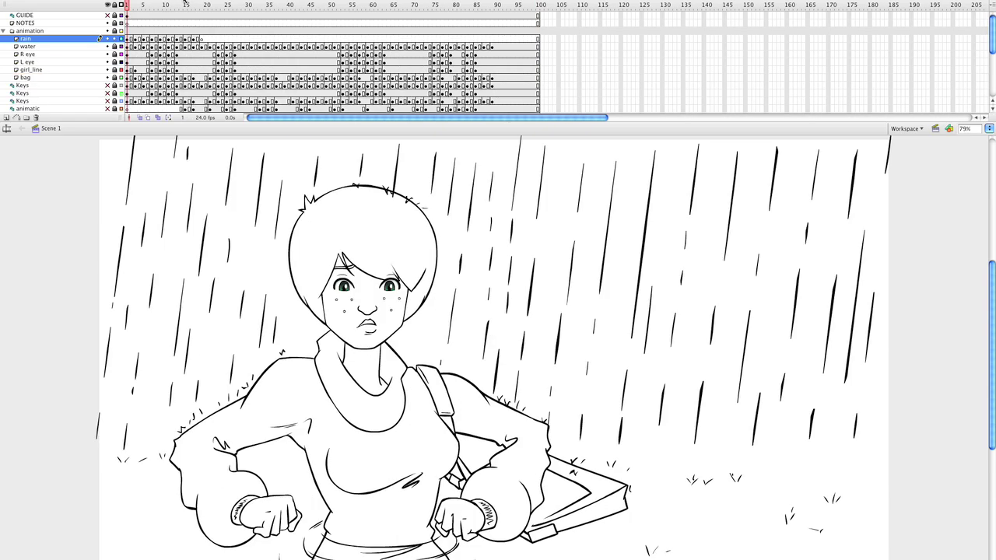
key(Return)
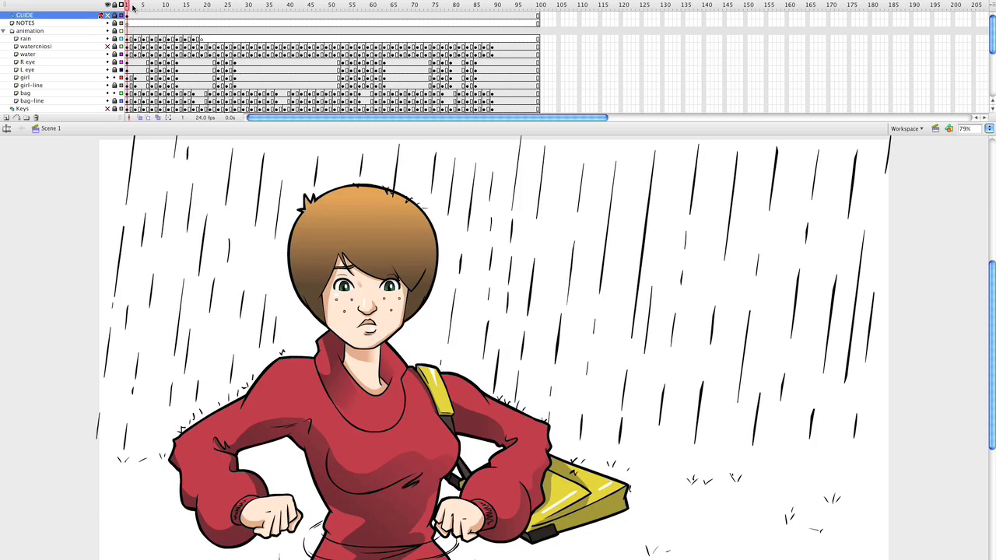
Step: Play back the coloured animation of the girl and bag, including the version with coloured water
key(Return)
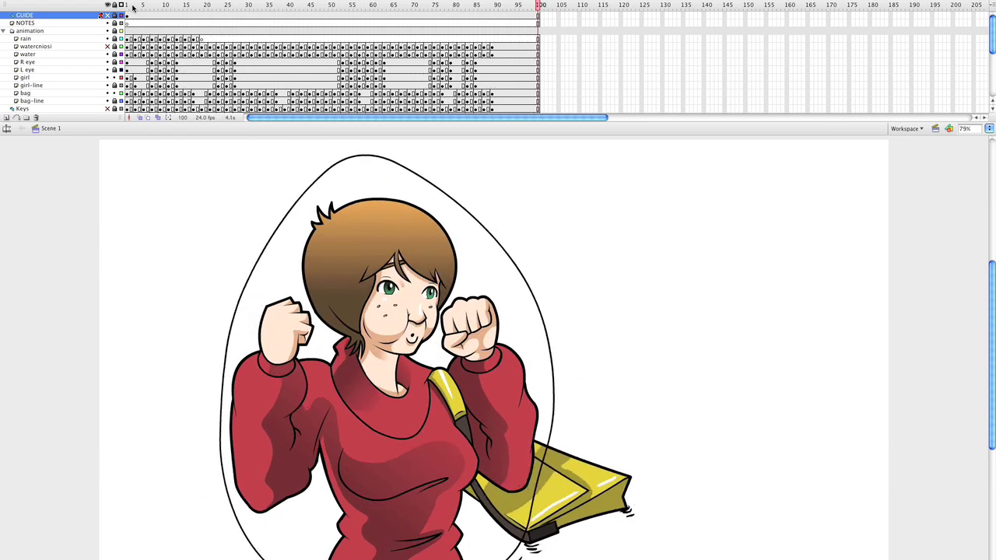
key(Return)
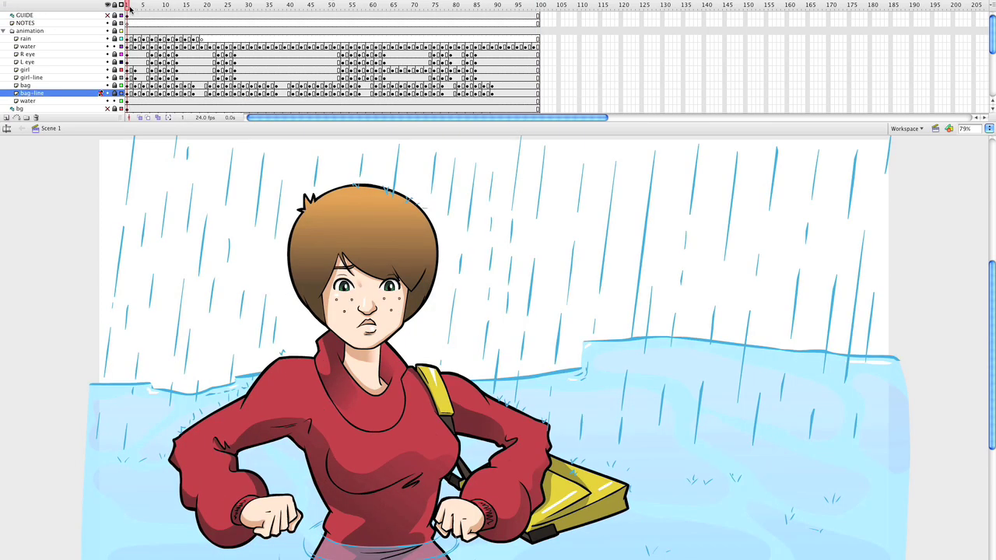
key(Return)
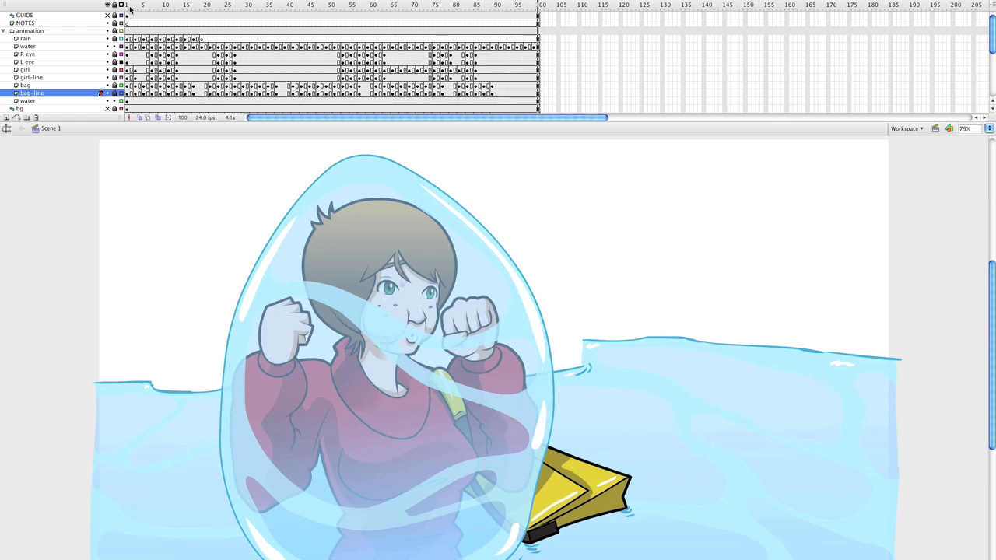
key(Return)
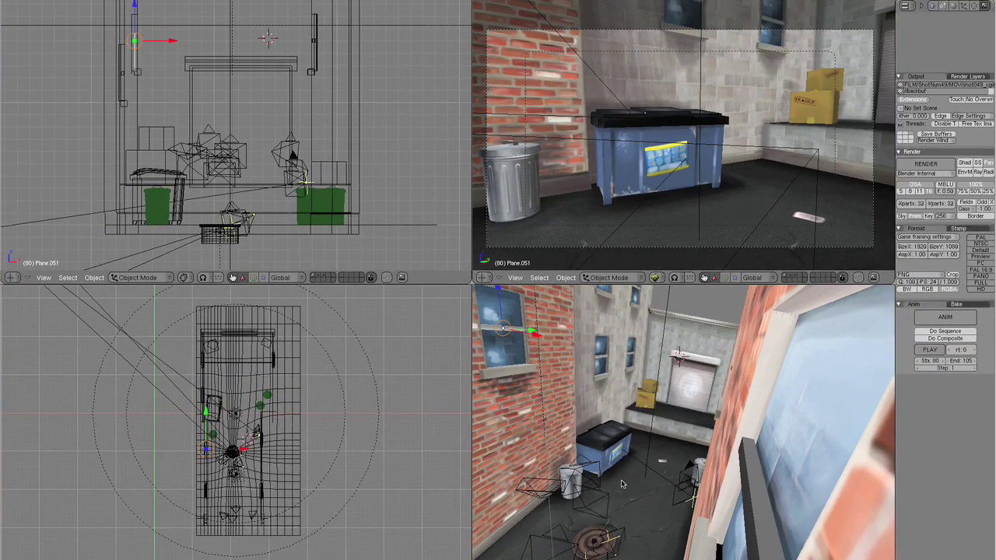
Step: Switch to Blender and examine the textured alley set from several angles in the perspective view
middle_drag(659, 492, 553, 451)
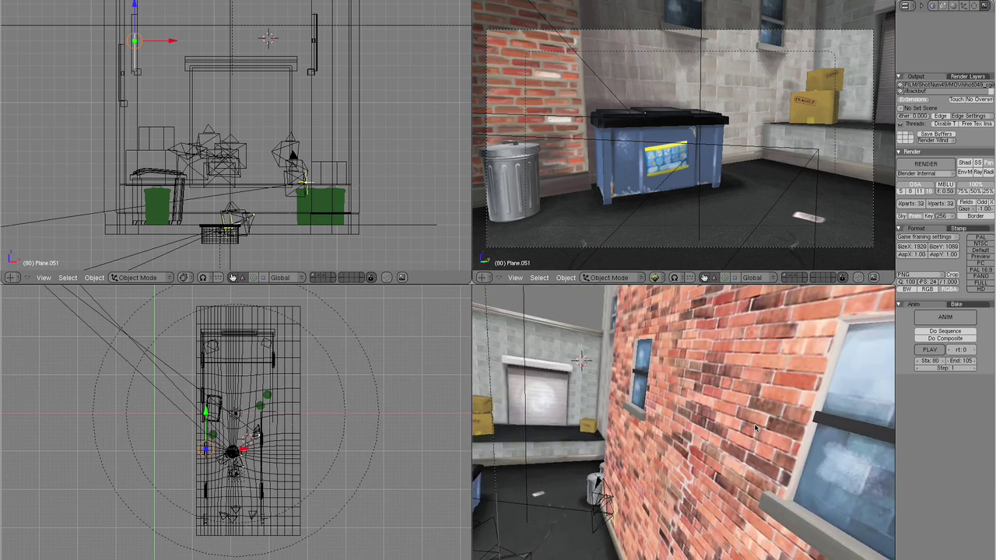
middle_drag(753, 428, 700, 504)
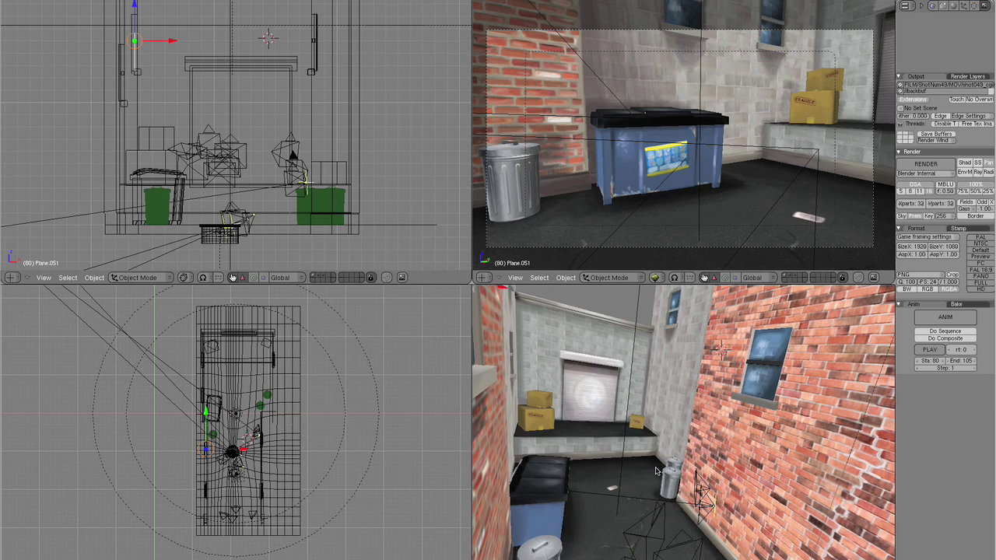
middle_drag(656, 471, 601, 455)
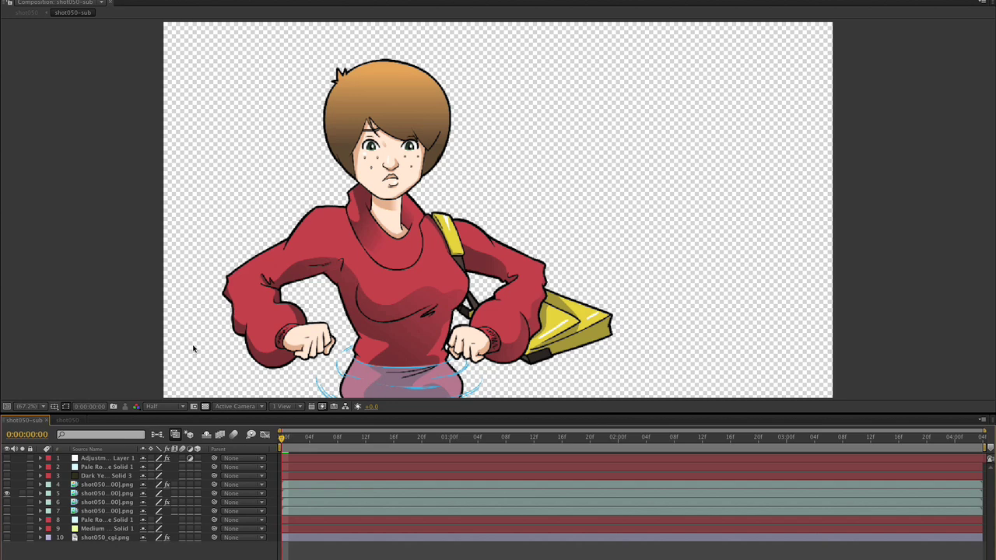
Step: Switch to After Effects, select character layer 5 in shot050-sub, and preview several frames, stopping at 0:00:01:03
click(81, 494)
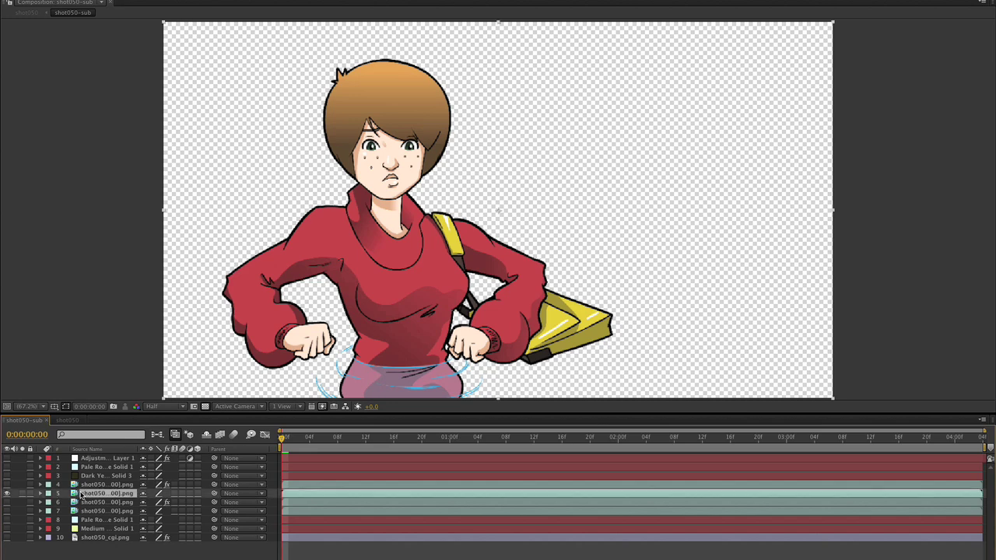
click(324, 438)
click(624, 440)
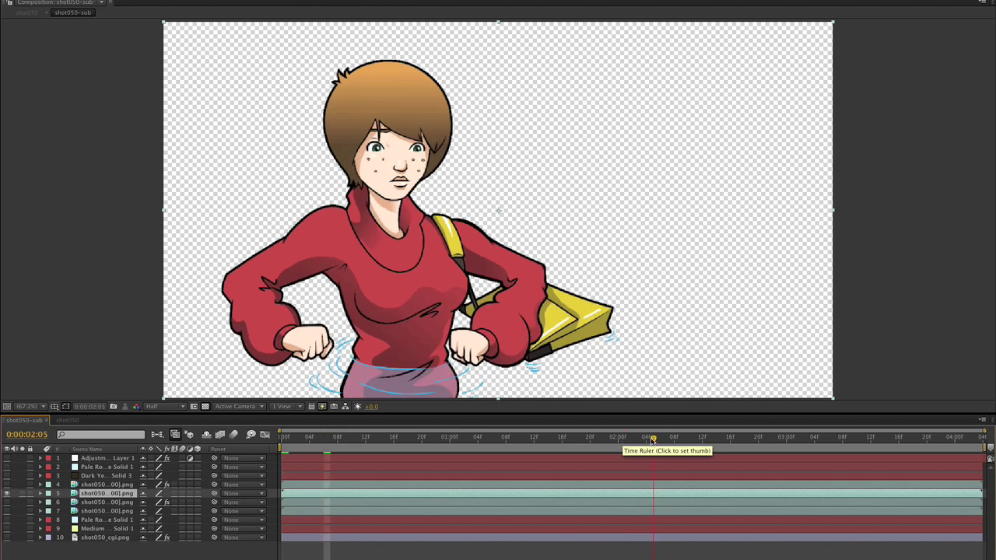
click(745, 441)
click(695, 441)
click(529, 441)
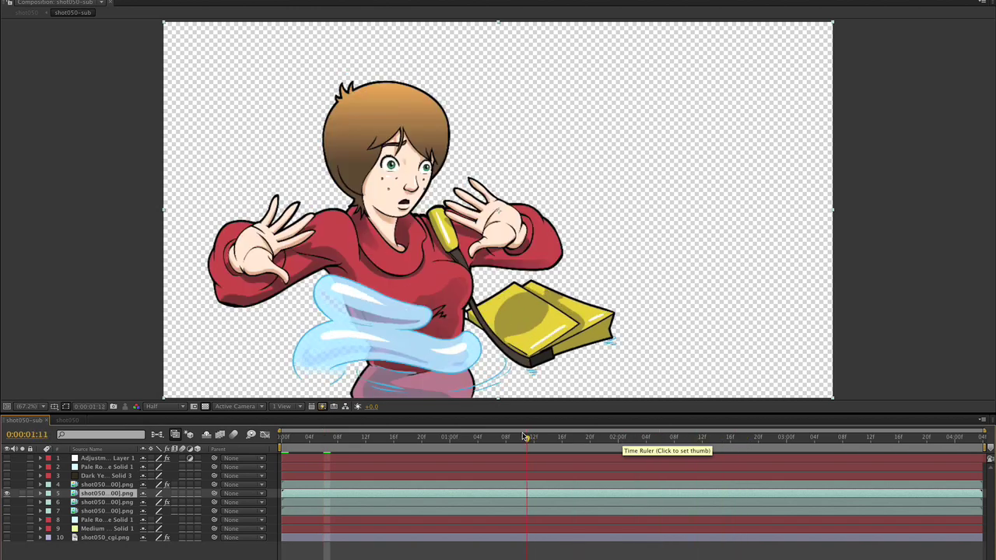
click(471, 440)
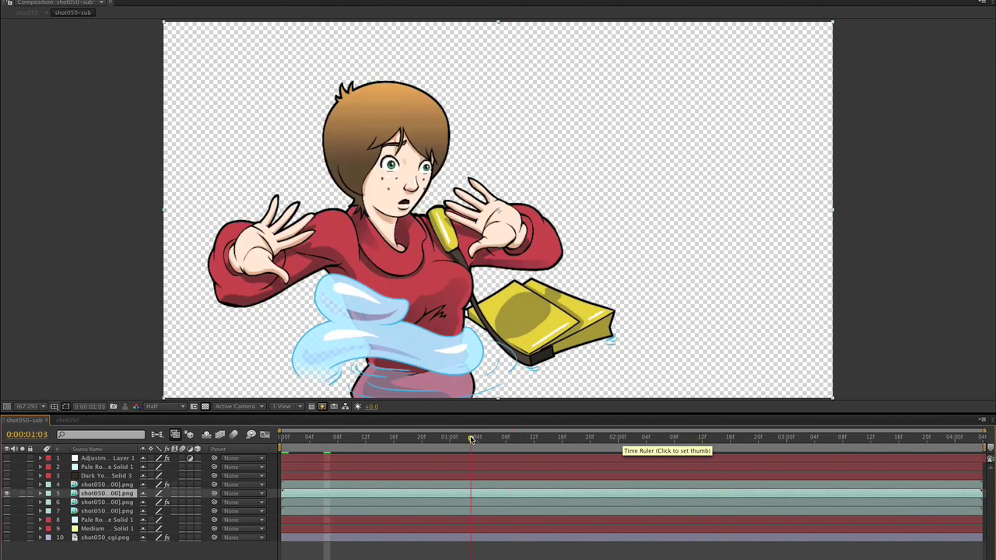
Step: Make water layers 6 and 7 visible together with the character layer
click(7, 503)
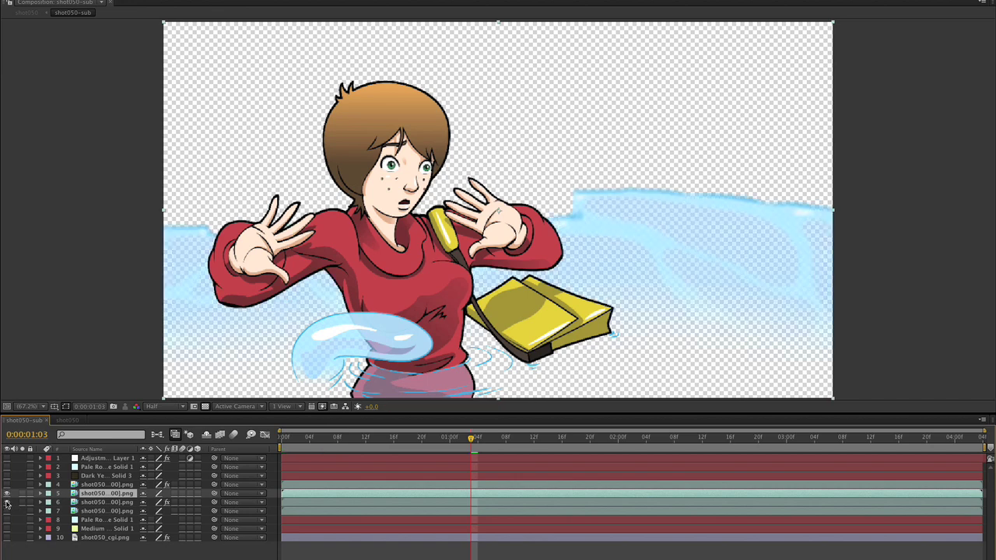
click(7, 511)
click(7, 502)
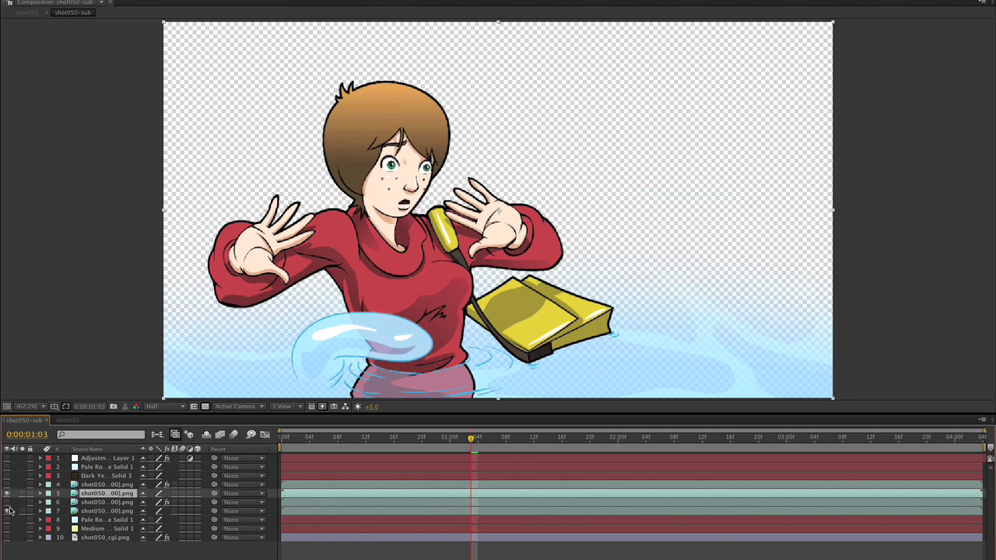
click(7, 501)
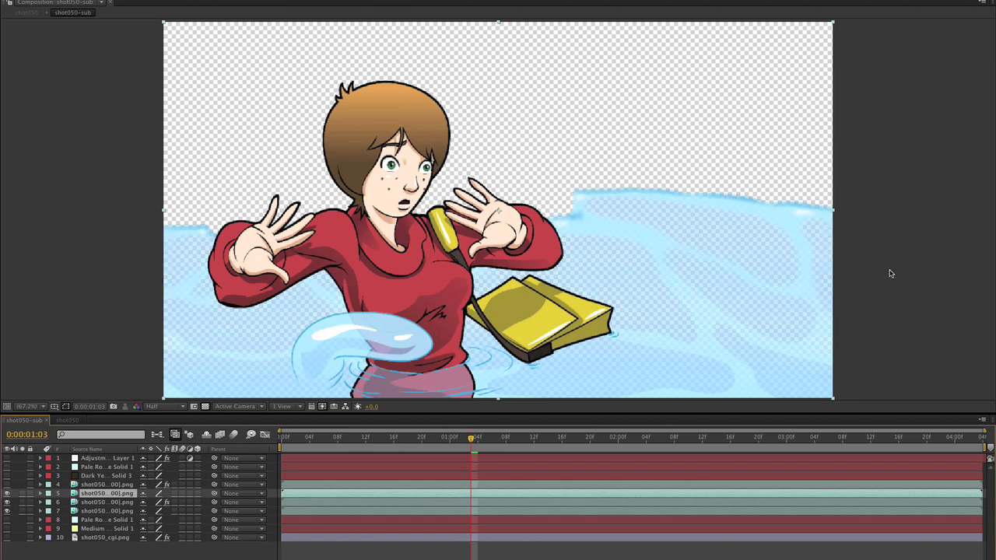
Step: Reveal the Lens Blur effect on water layer 6 and compare the water with the blur off and on
click(101, 503)
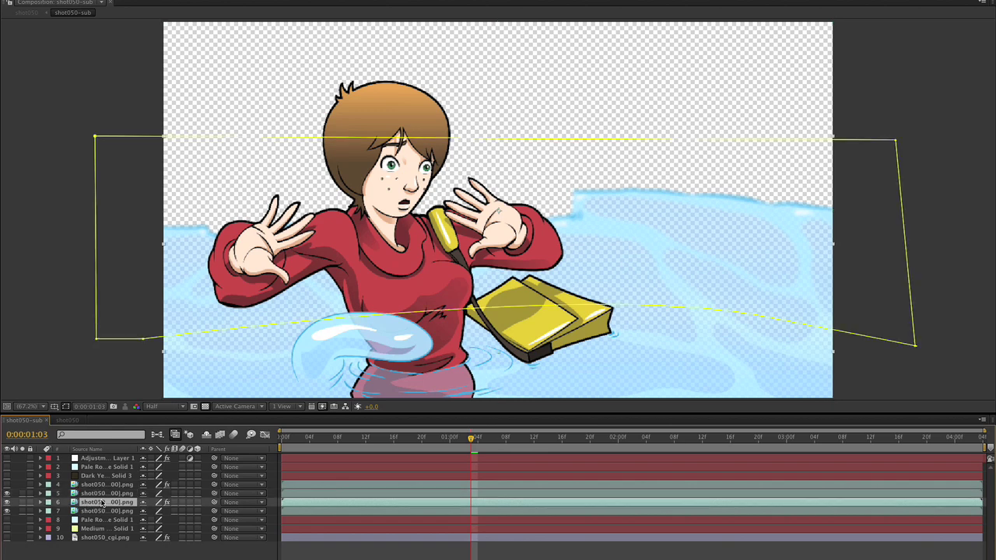
key(e)
click(7, 511)
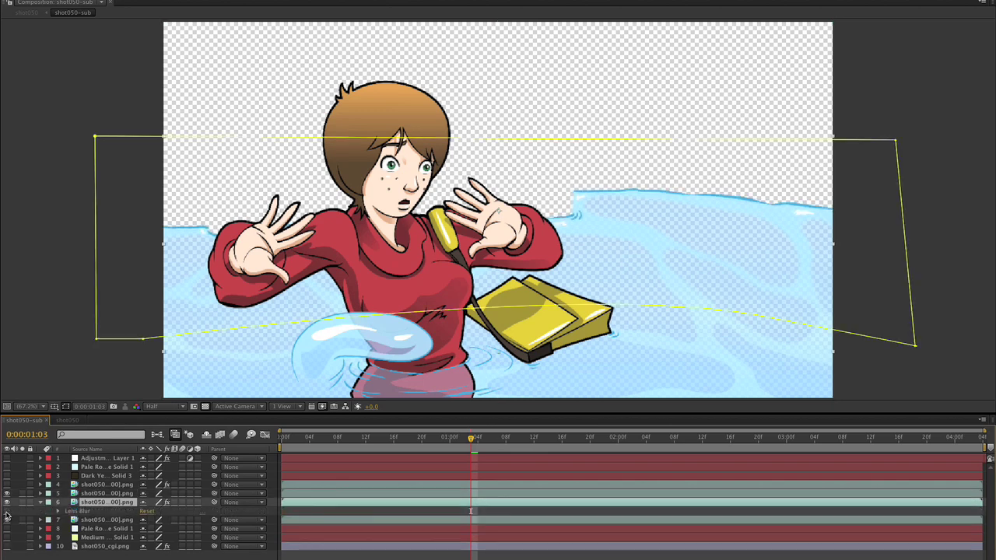
click(7, 512)
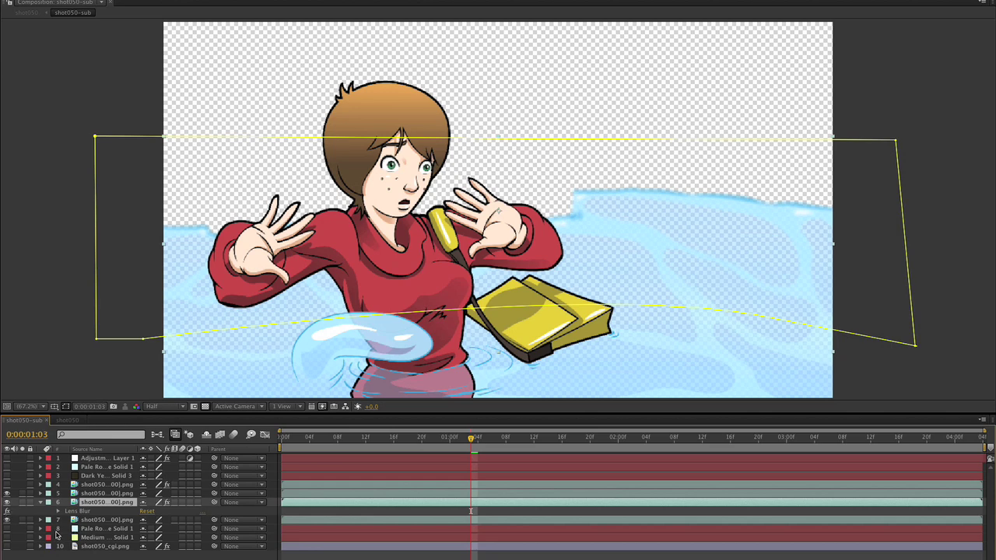
Step: Show the shot050_cgi.png background layer and compare it with its Lens Blur effect off and on
click(8, 547)
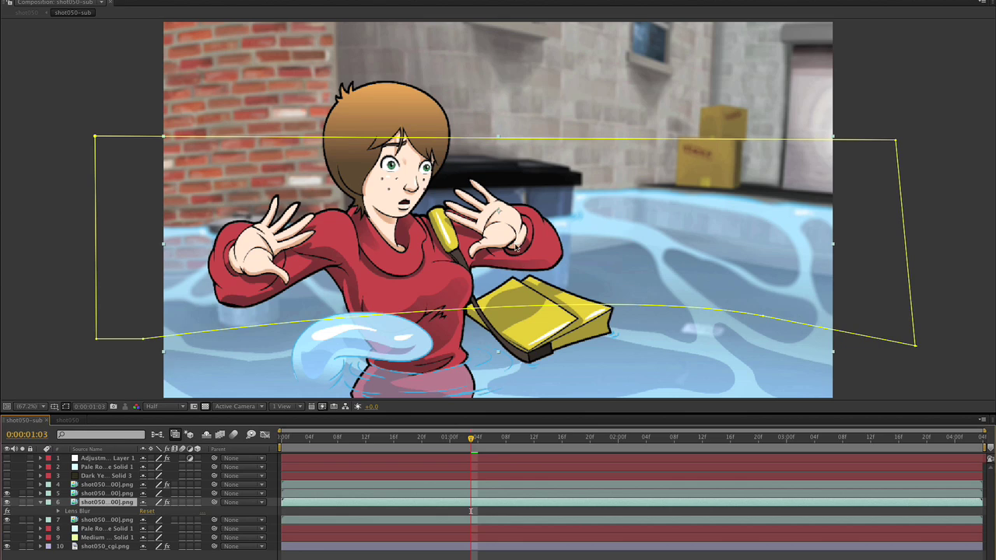
click(40, 546)
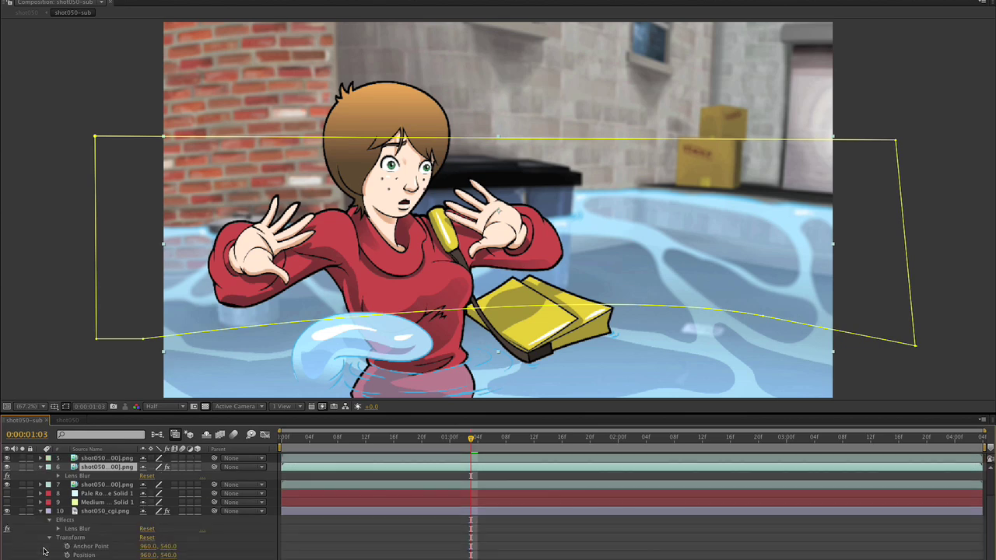
click(7, 529)
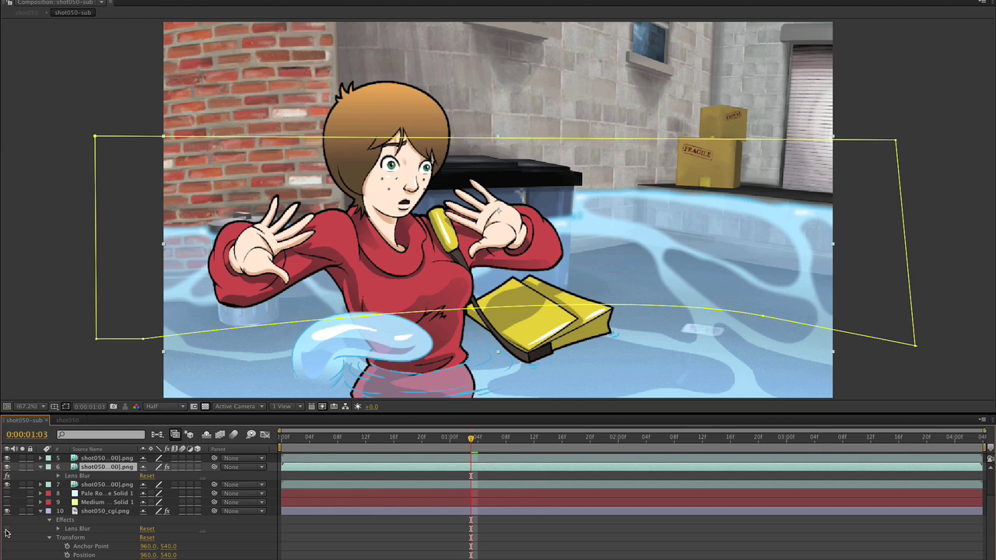
click(7, 530)
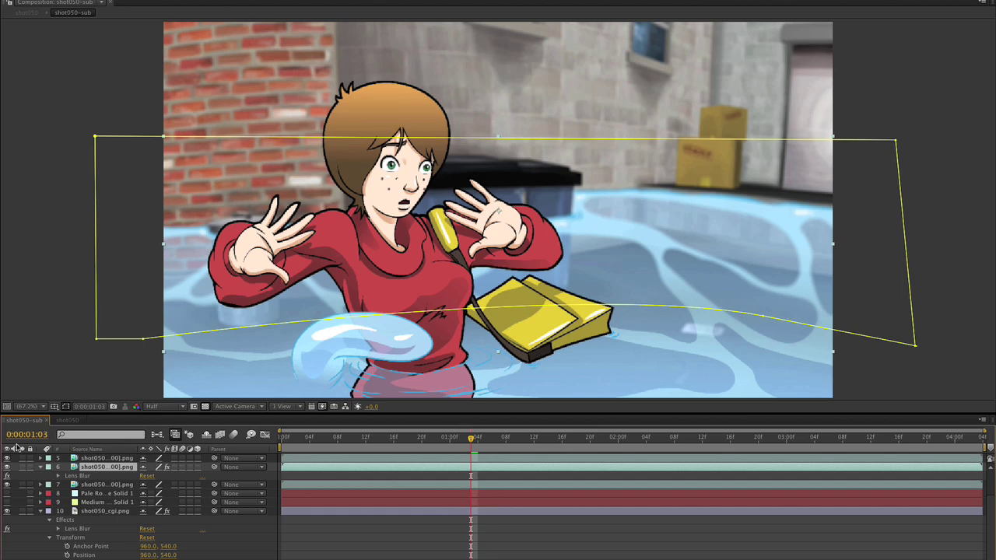
click(40, 511)
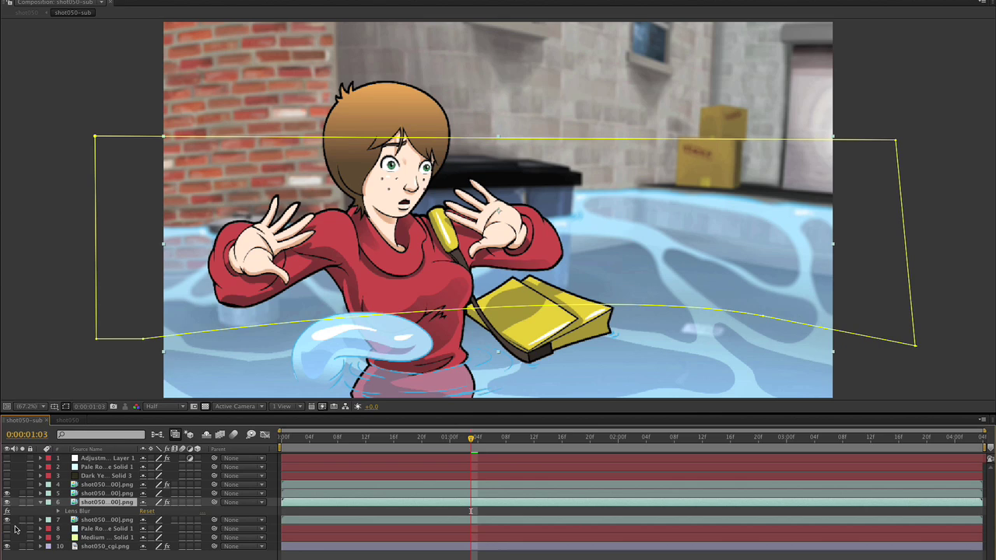
click(59, 349)
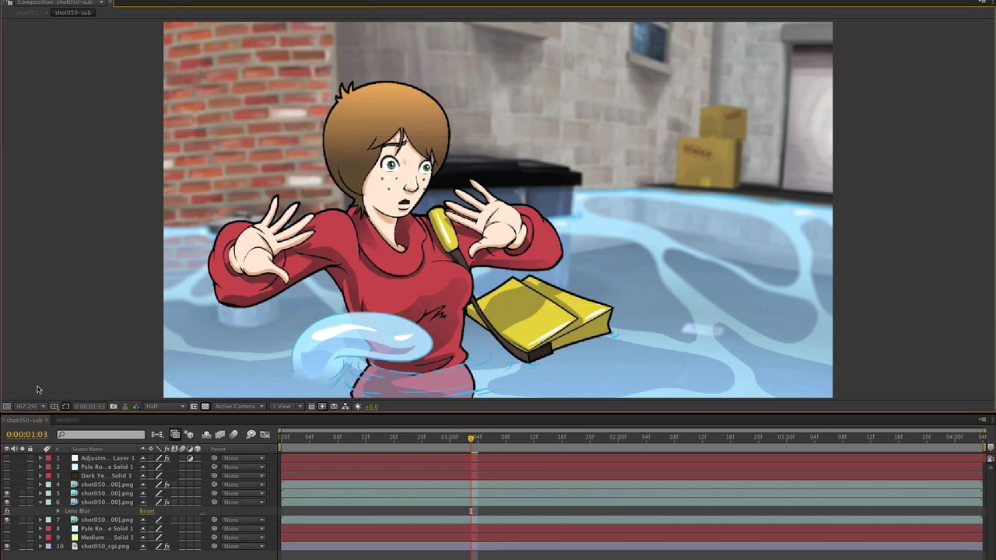
Step: Turn on solid layers 9 and 8 above the background, toggling layer 8 to compare its effect
click(7, 538)
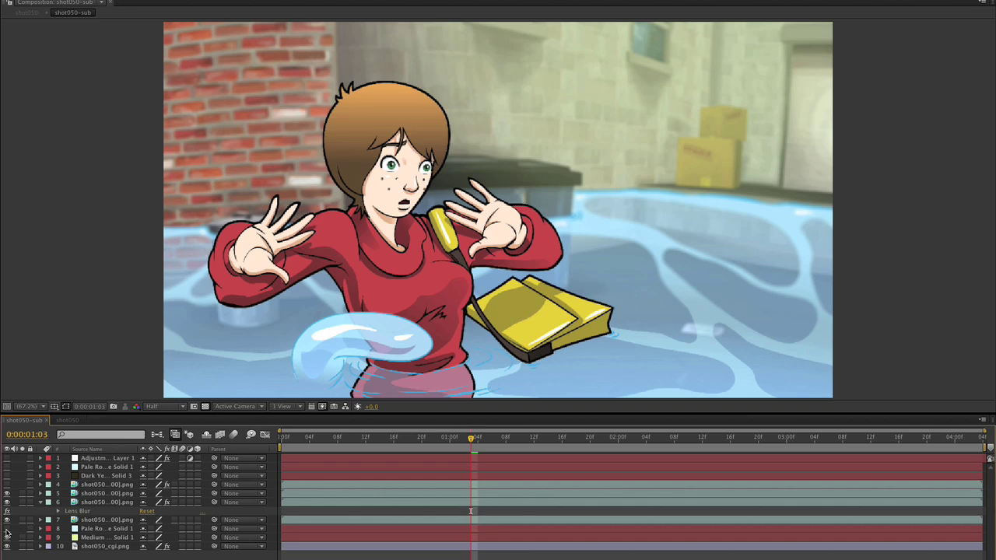
click(8, 530)
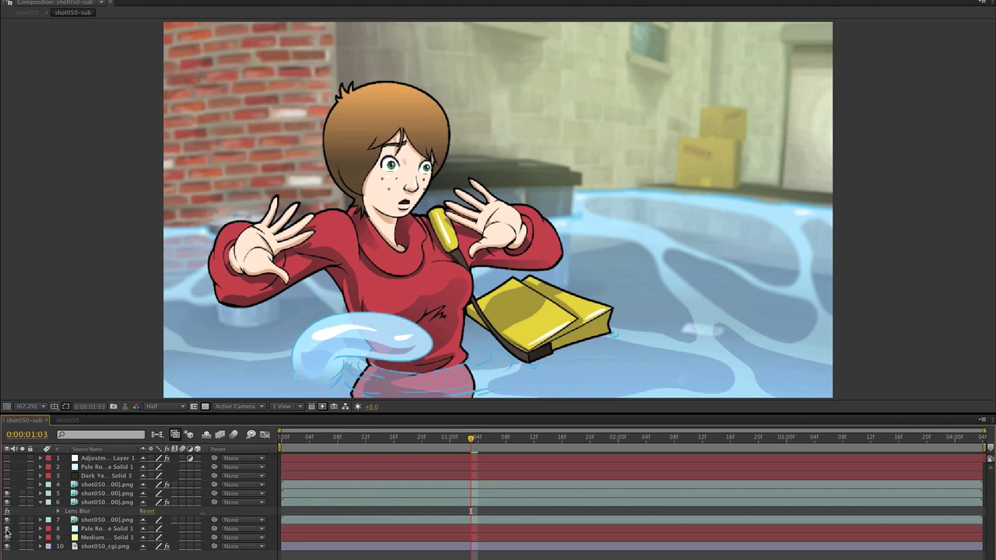
click(8, 529)
click(8, 530)
Step: Make the image sequence on layer 4 visible, toggling it off and on to compare
click(8, 484)
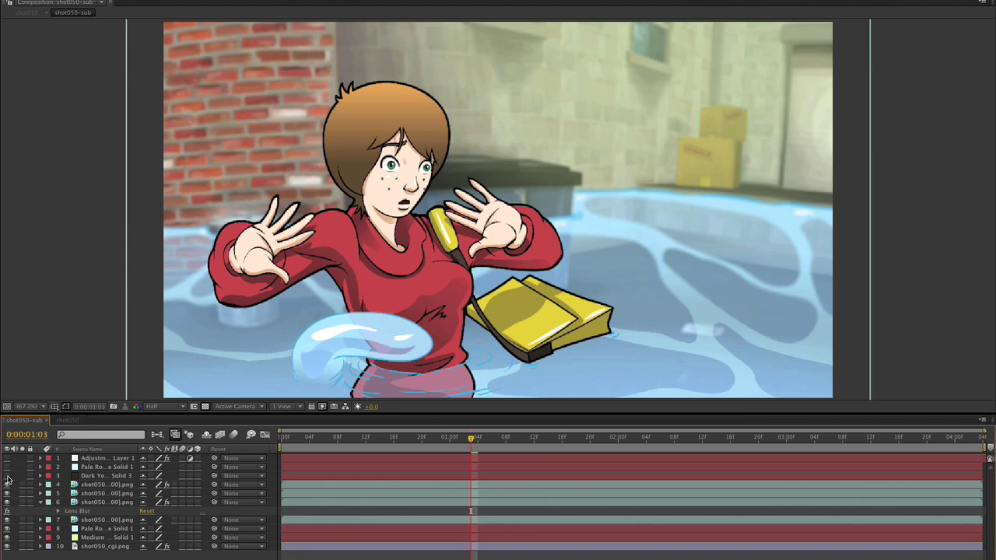
click(8, 485)
click(7, 485)
Step: Turn on the dark and pale solids on layers 3 and 2 and Adjustment Layer 1 to grade the shot
click(7, 476)
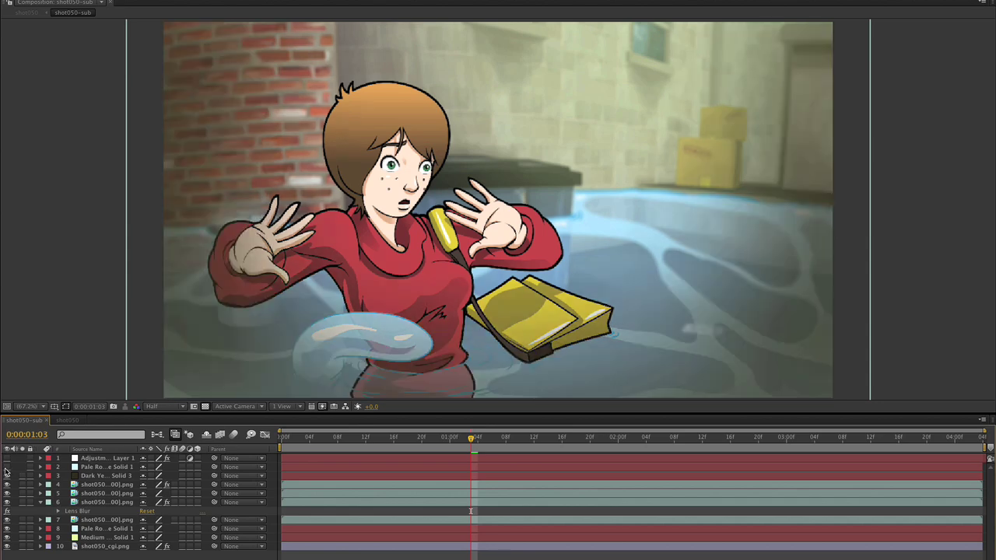
click(7, 467)
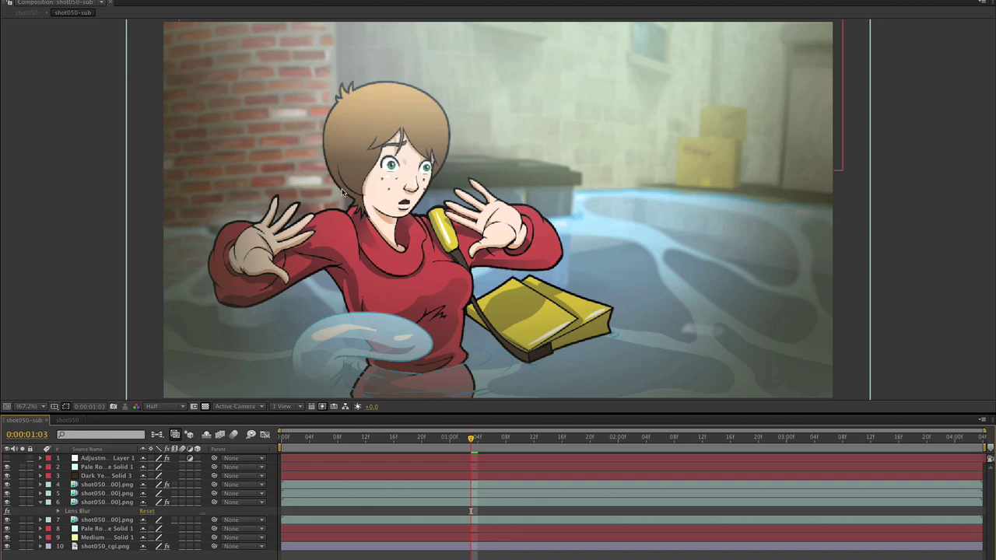
click(7, 458)
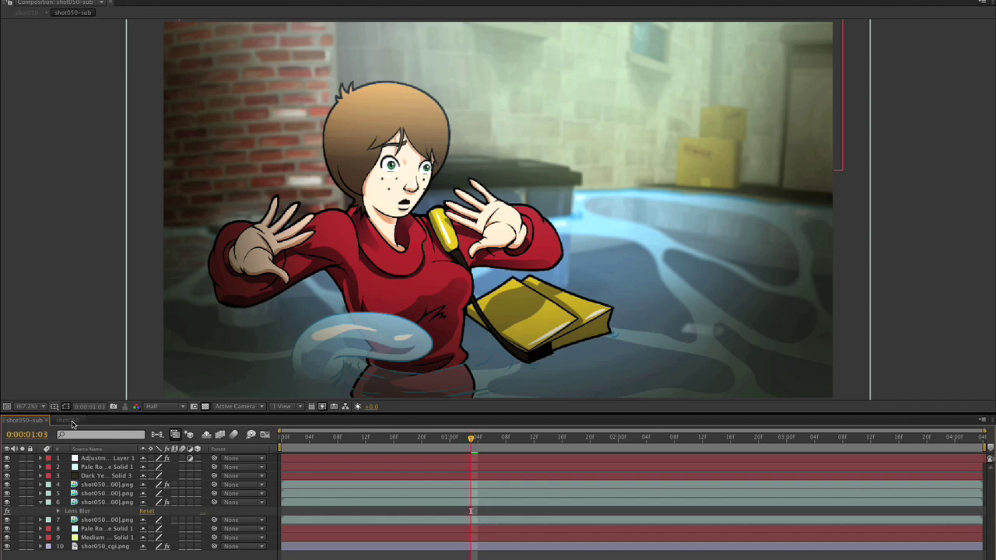
Step: Open the shot050 composition and make its upper shot050-sub layer visible
click(70, 421)
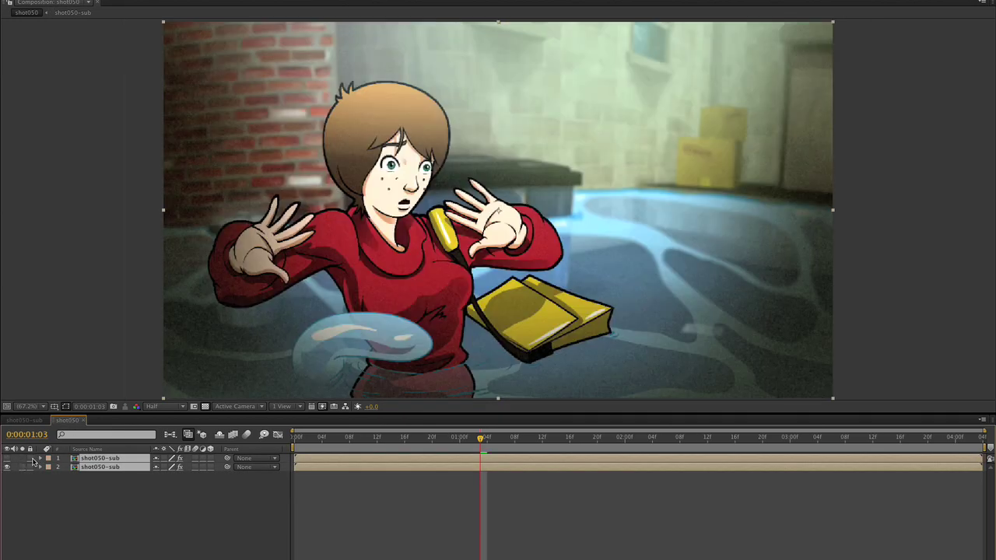
click(8, 459)
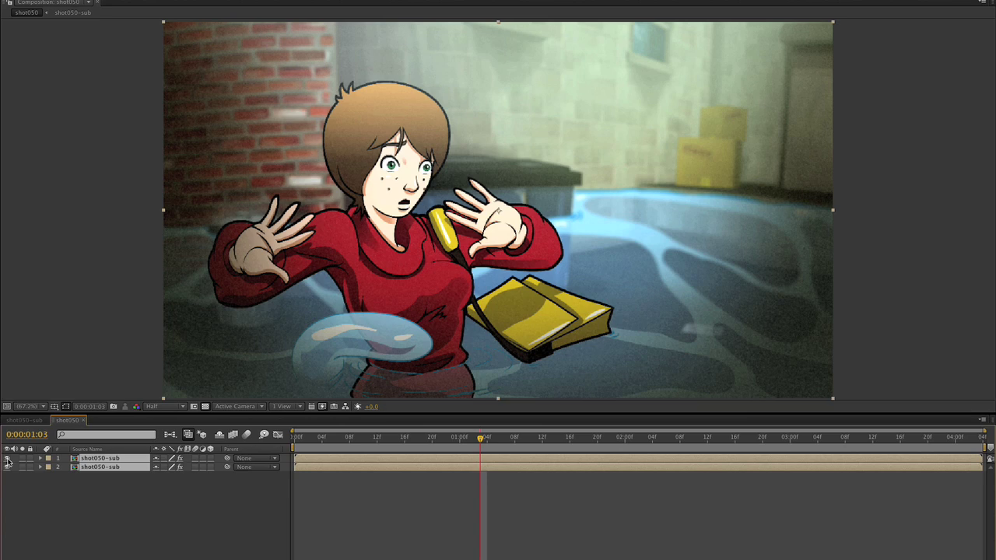